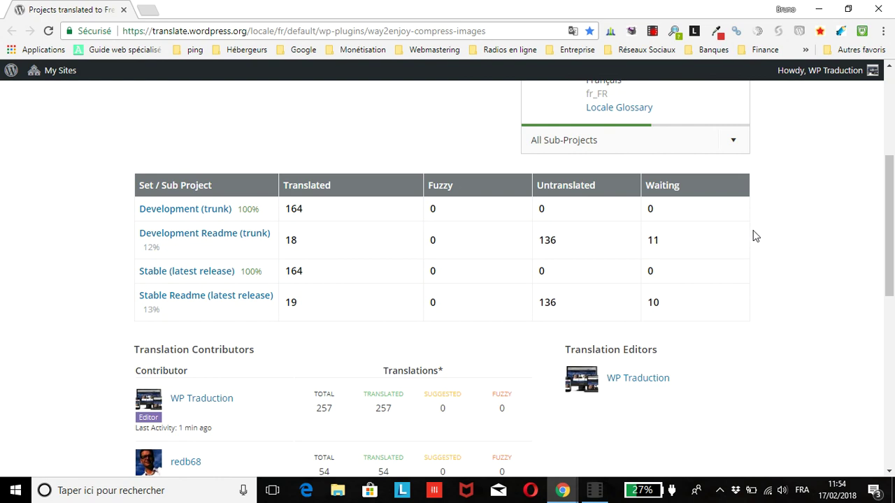
Open the plugin's Stable (latest release) French translation set and start creating a glossary for it.
scroll(663, 367, "down", 2)
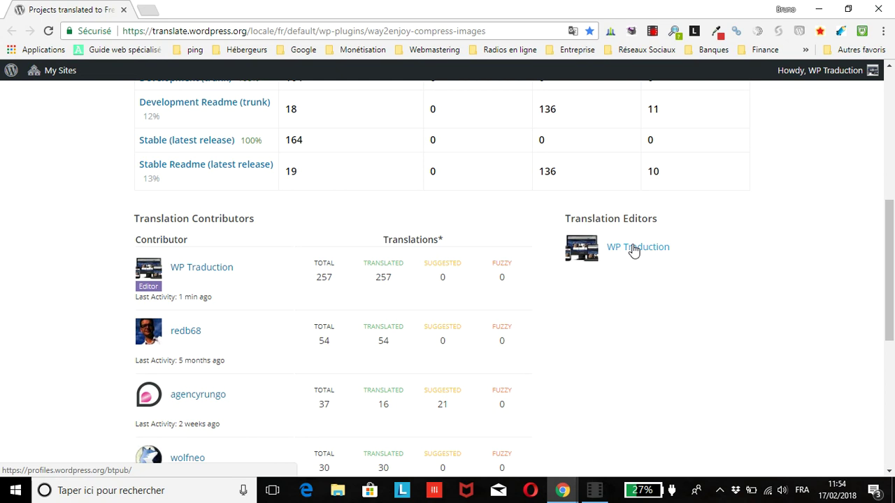
scroll(647, 260, "up", 1)
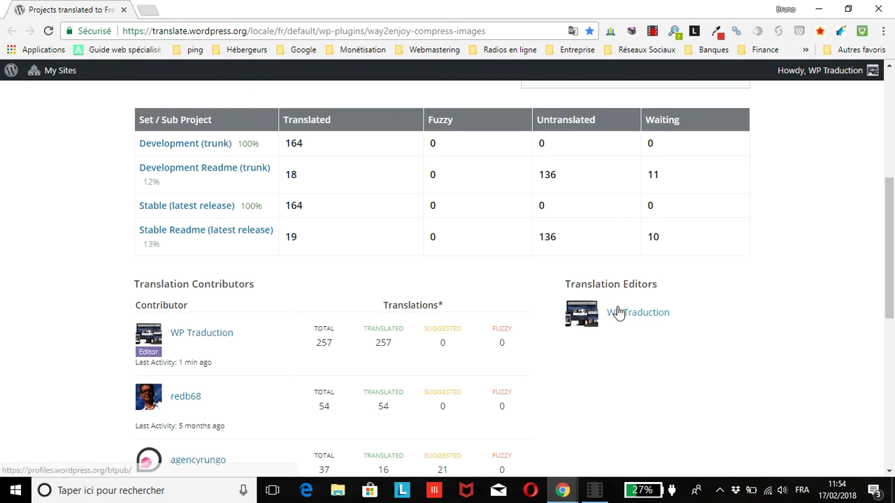
left_click(197, 207)
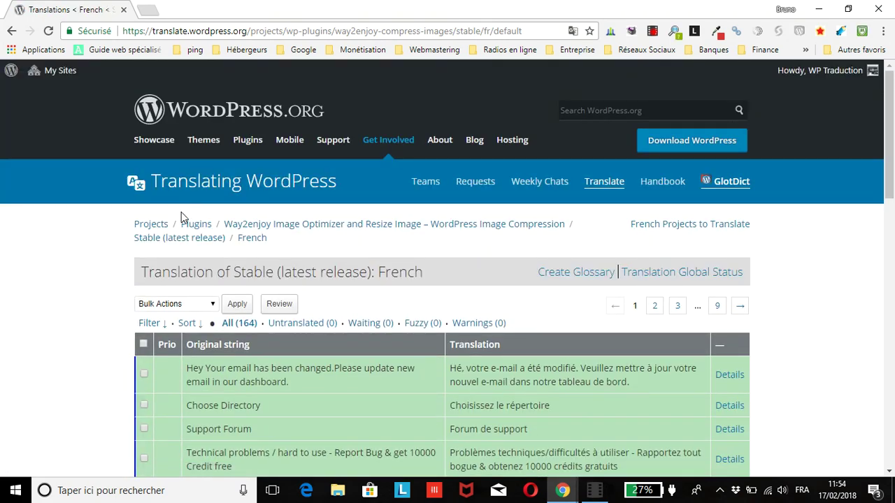
scroll(182, 212, "down", 1)
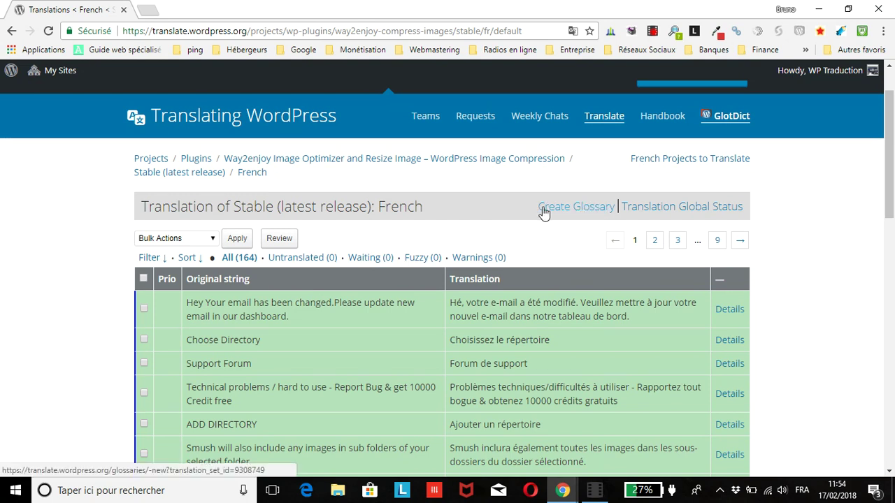
left_click(580, 209)
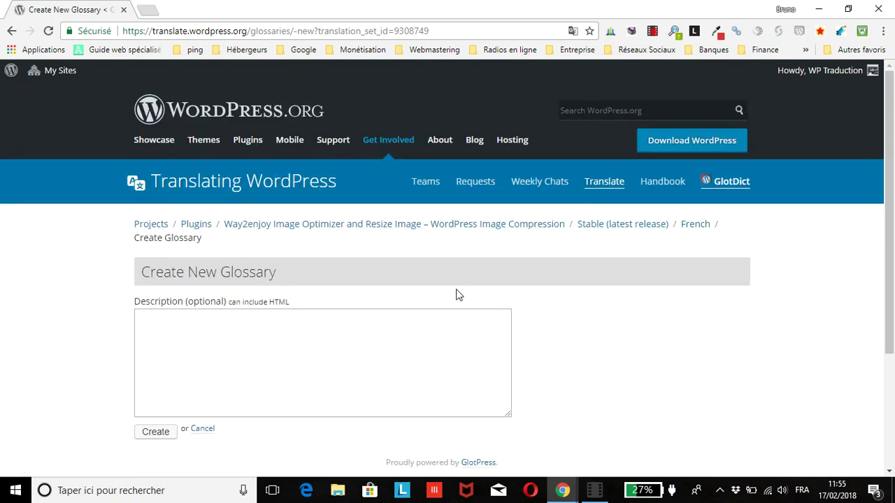
Create the glossary with the description "Glossaire de la traduction française de 'extension Way2enjoy Image Optimizer and Resize Image".
scroll(456, 295, "down", 1)
left_click(160, 260)
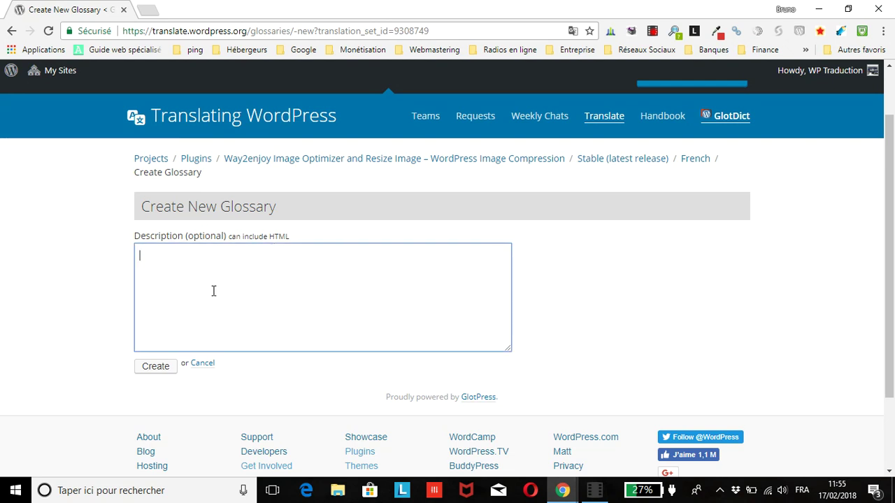
type("Glossaire de la traduction")
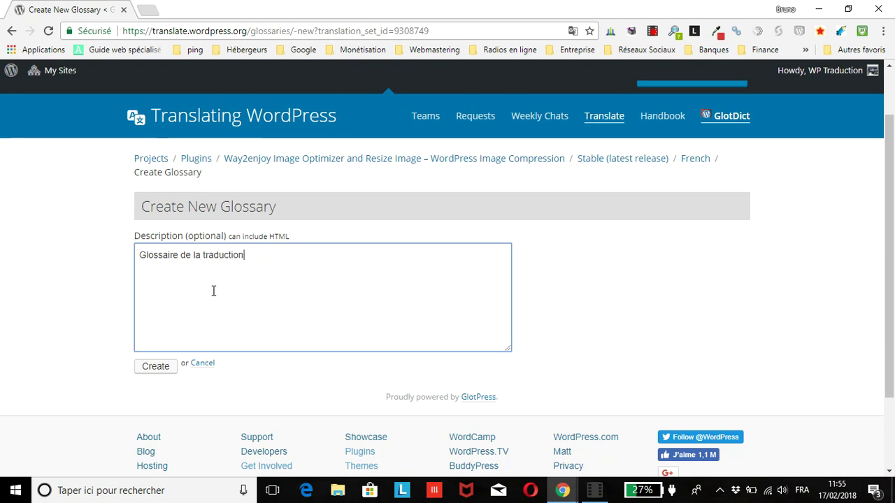
type("n française de")
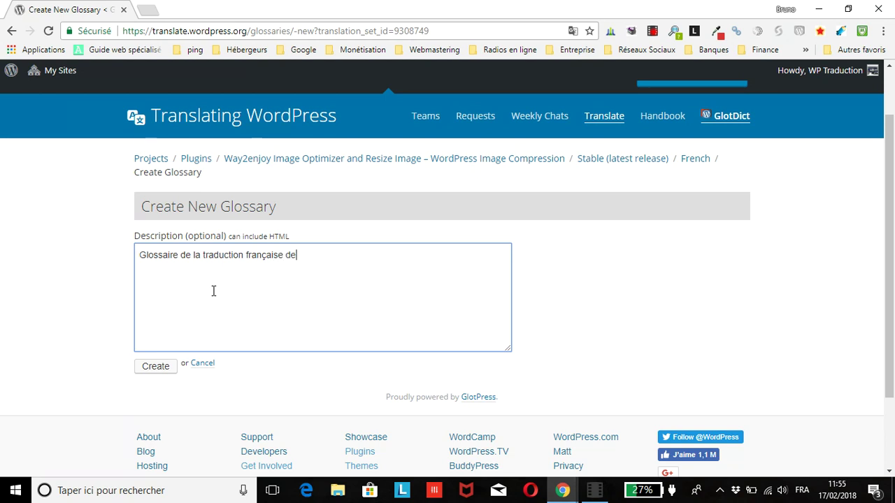
type(" 'extension")
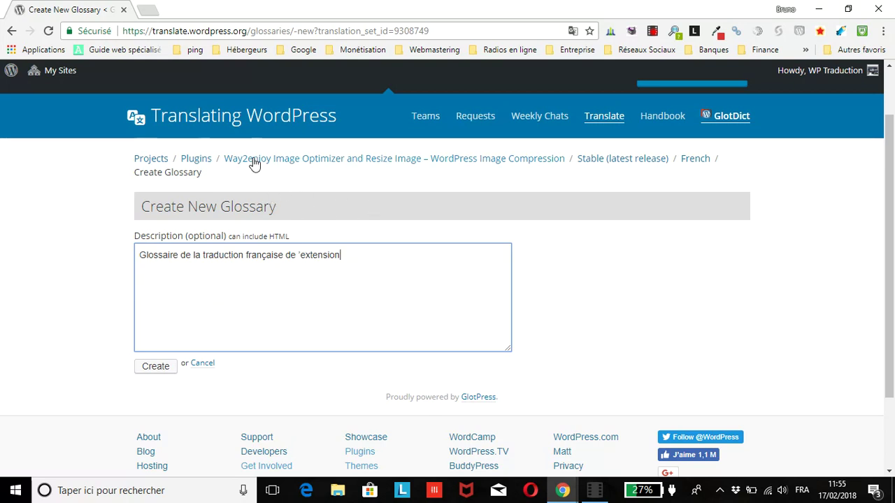
type("Way2enjoy Image O")
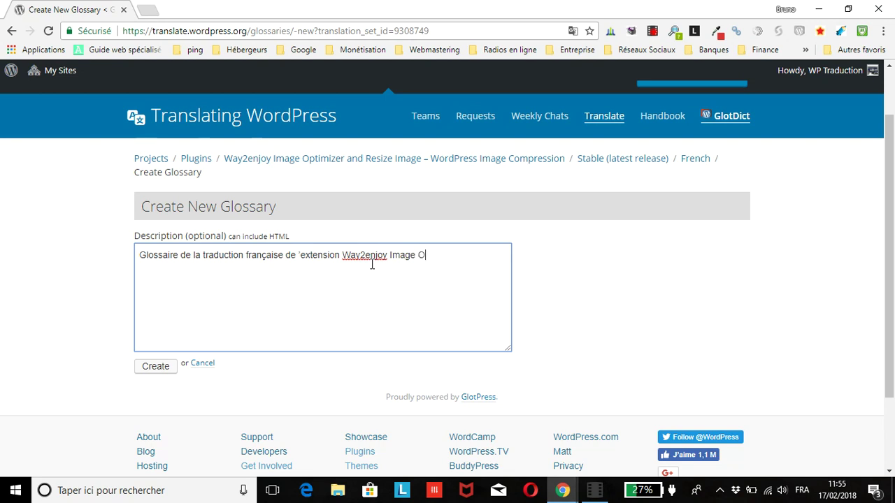
type("ptimizer and Rezi")
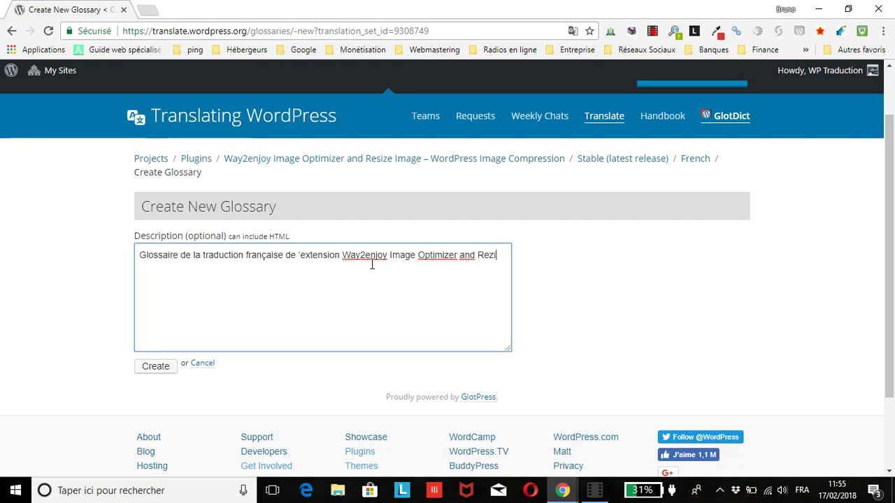
key("Return")
key("Return")
key("Return")
key("BackSpace")
key("BackSpace")
key("BackSpace")
key("BackSpace")
key("BackSpace")
type("size Image")
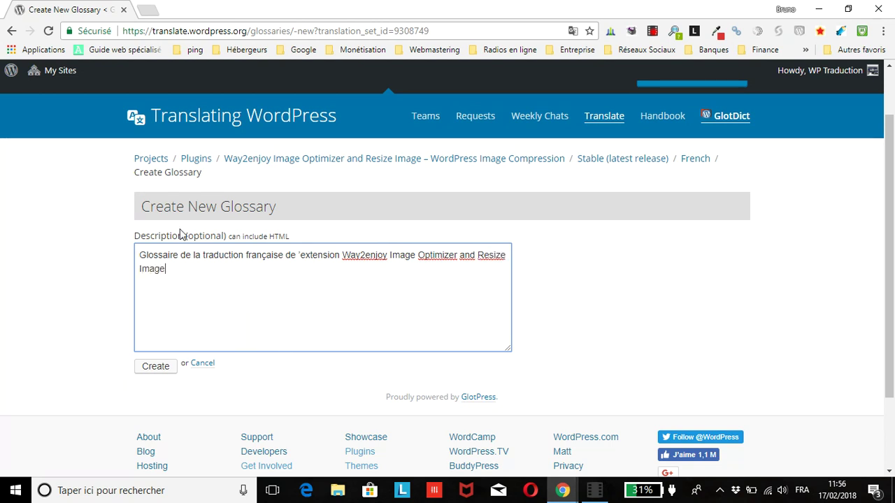
left_click(163, 367)
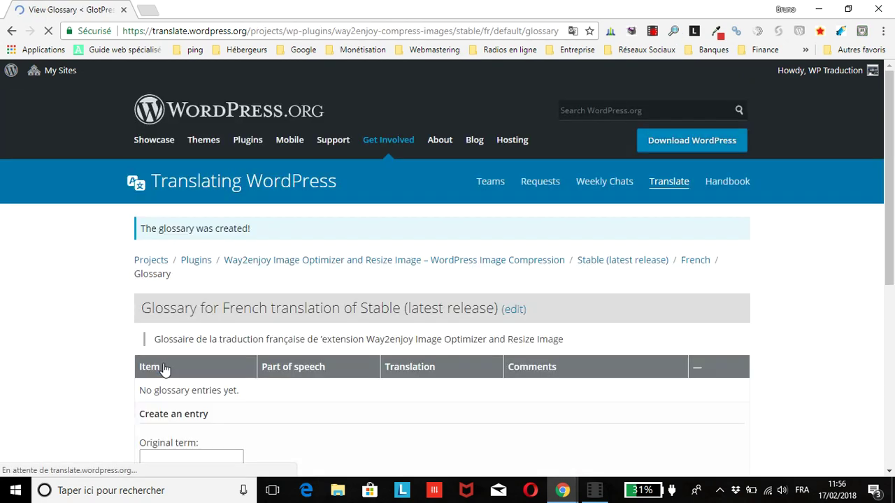
Enter "Upload" as the original term of a new glossary entry, keeping noun as its part of speech.
scroll(224, 252, "down", 3)
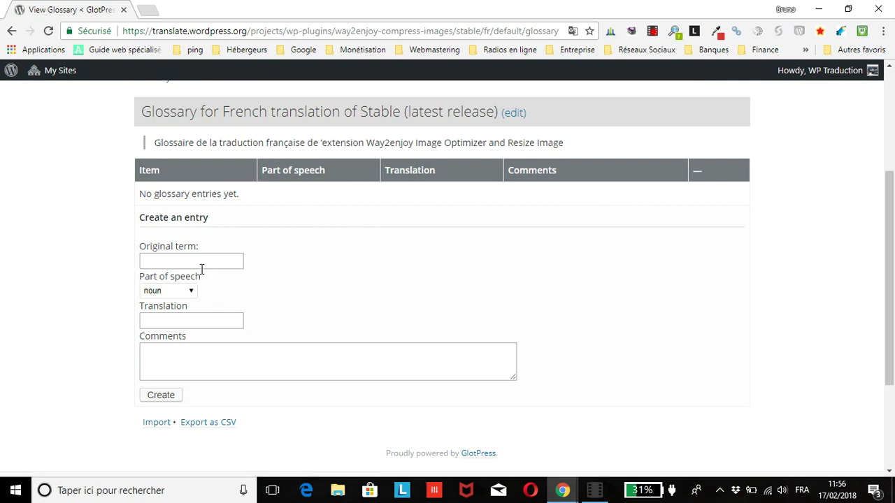
scroll(202, 269, "down", 1)
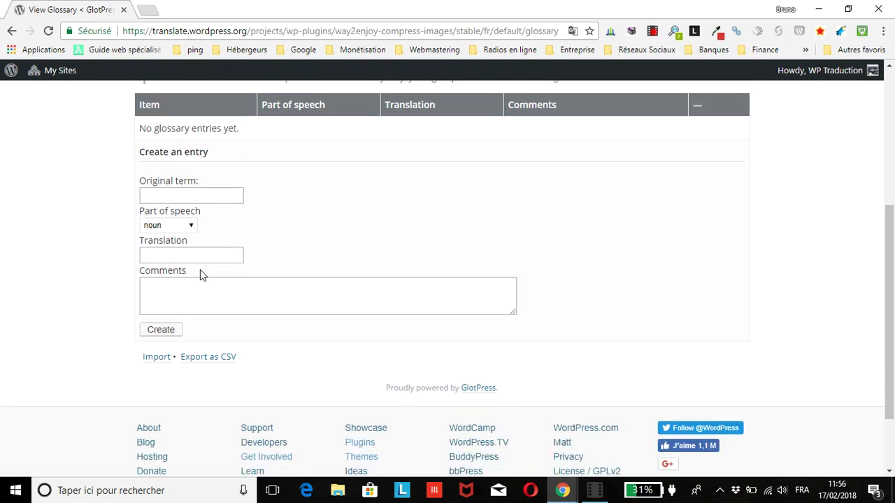
left_click(201, 196)
type("Upload")
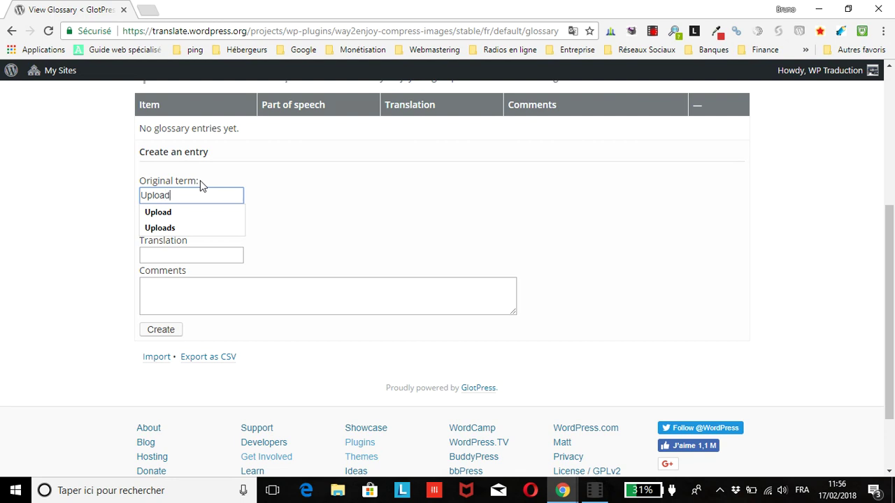
key("Tab")
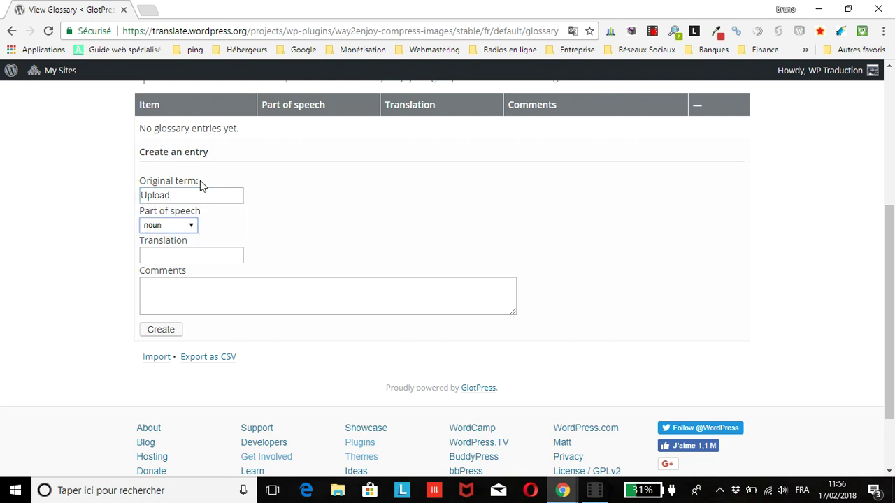
left_click(183, 231)
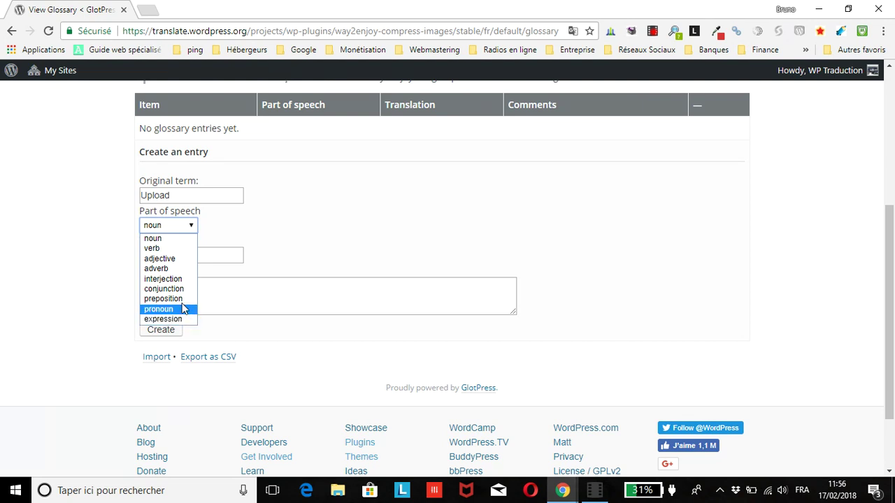
left_click(225, 224)
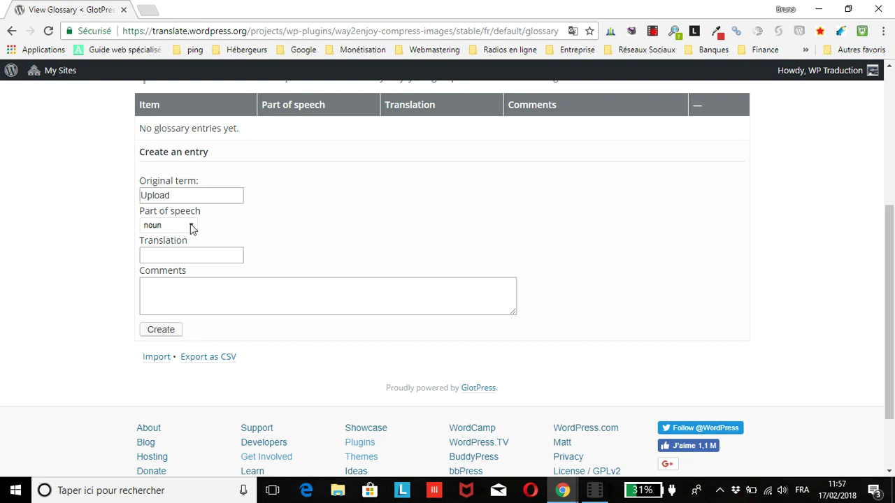
Set the translation of "Upload" to "Téléversement" and create the entry without a comment.
left_click(176, 256)
type("Tél")
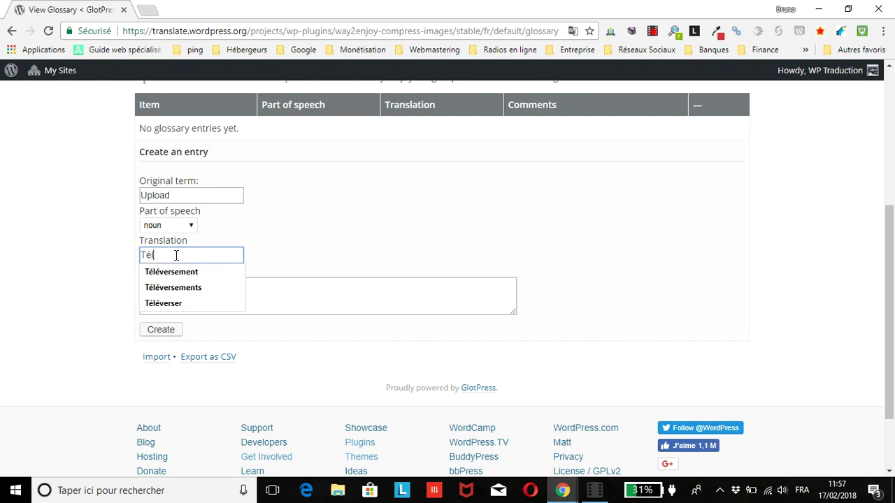
type("éversement")
key("Tab")
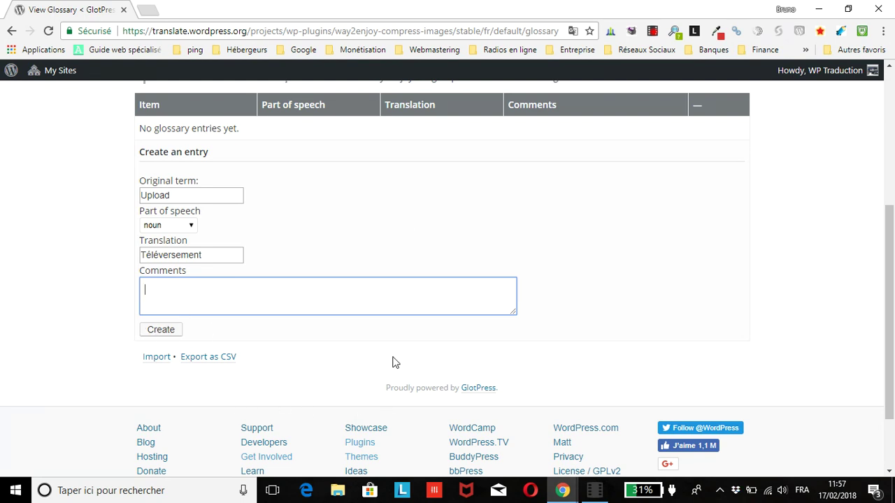
left_click(161, 330)
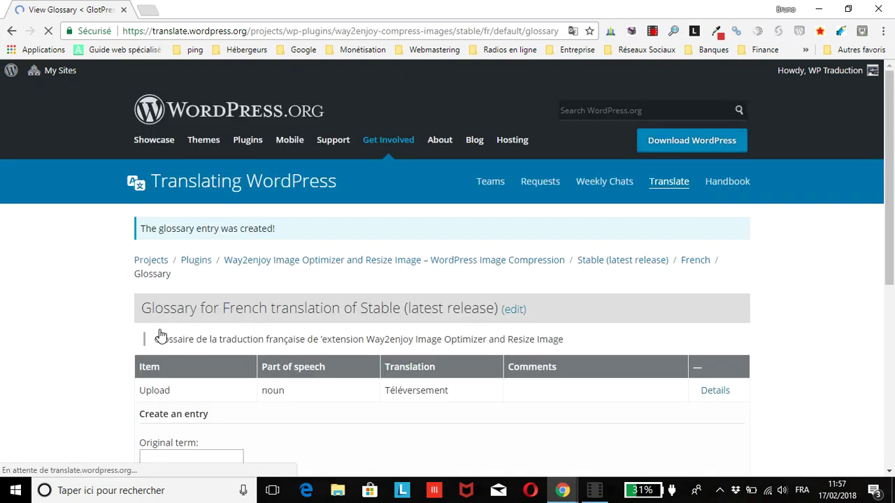
Create a second glossary entry for the noun "Uploads" with the translation "Téléversements".
scroll(159, 336, "down", 3)
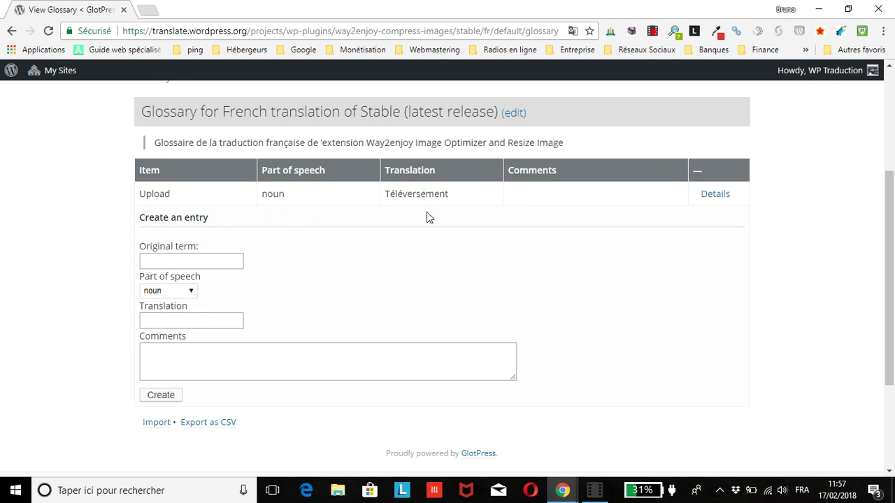
left_click(177, 262)
type("Upl")
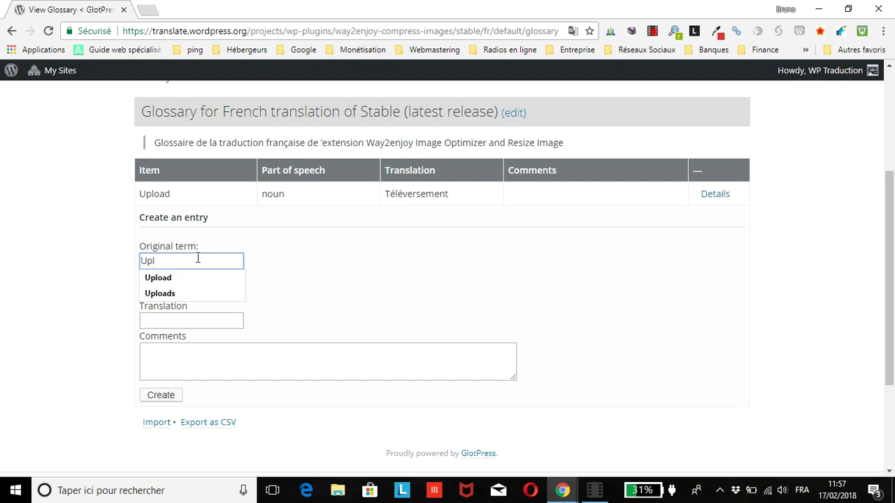
type("oads")
key("Tab")
key("Tab")
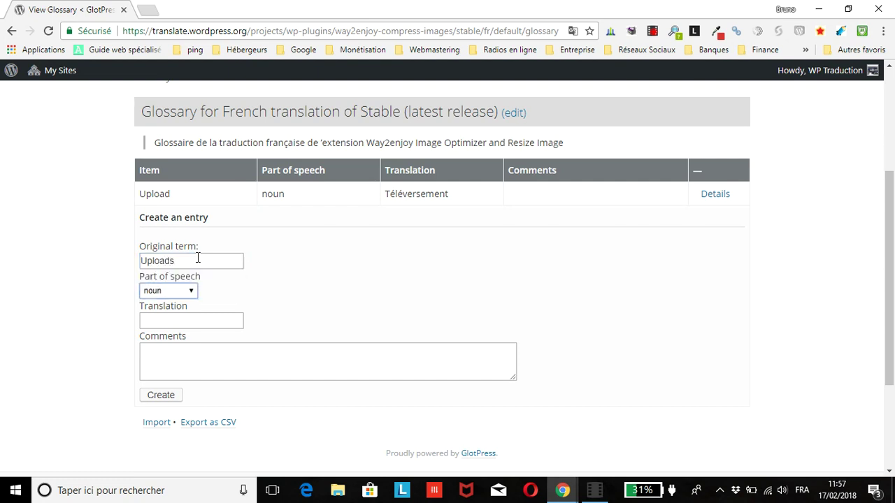
type("T")
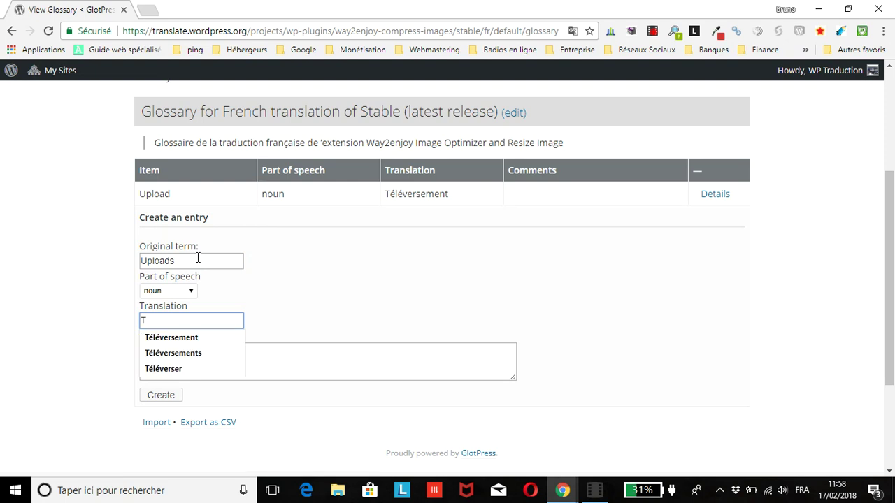
left_click(214, 351)
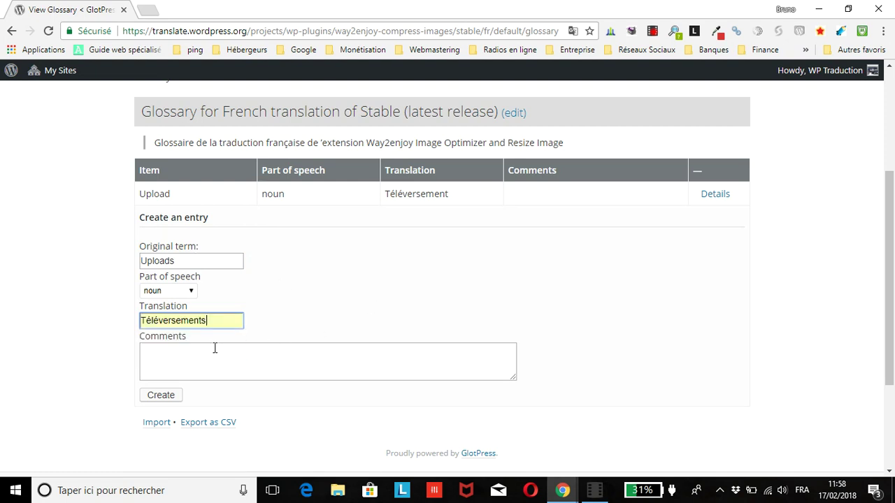
left_click(156, 403)
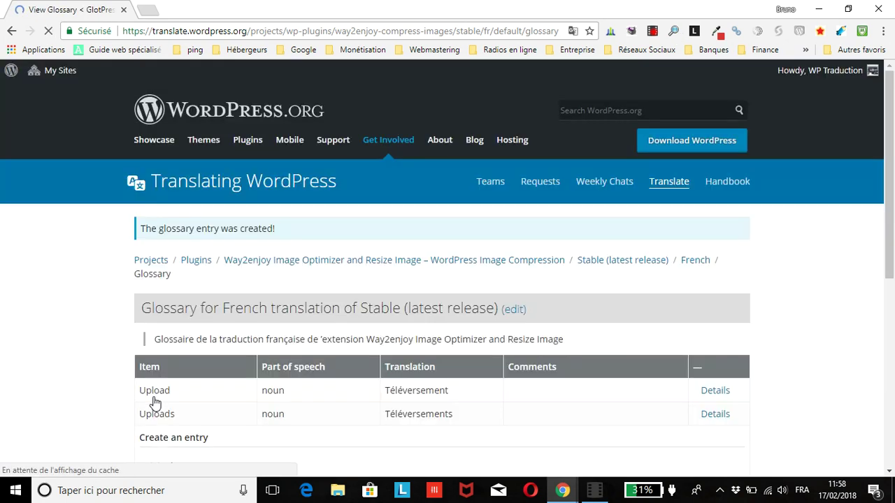
Copy "Way2enjoy Image Optimizer and Resize Image" from the glossary description into the original term of a new entry.
scroll(164, 395, "down", 3)
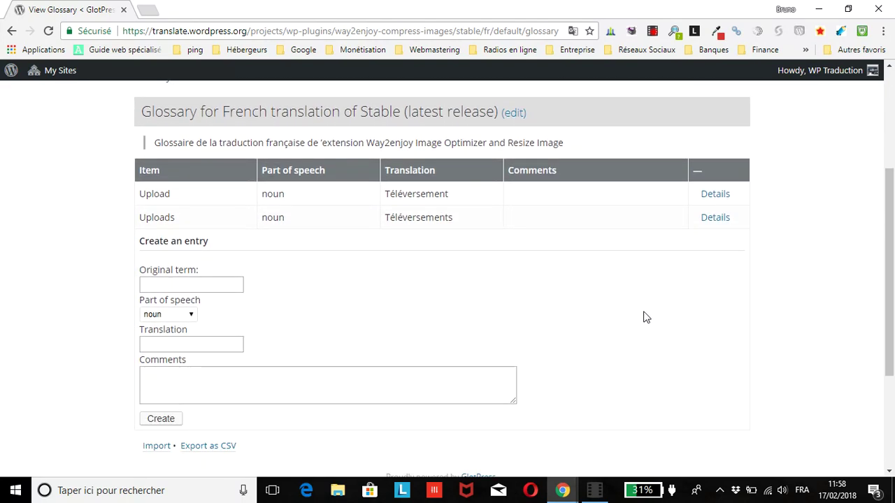
scroll(643, 314, "up", 3)
scroll(641, 316, "down", 1)
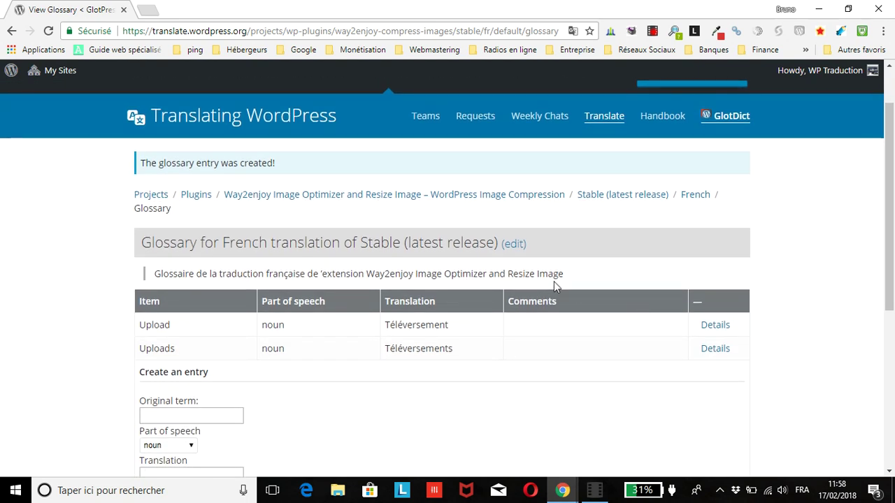
left_click_drag(565, 278, 376, 274)
right_click(375, 274)
left_click(386, 285)
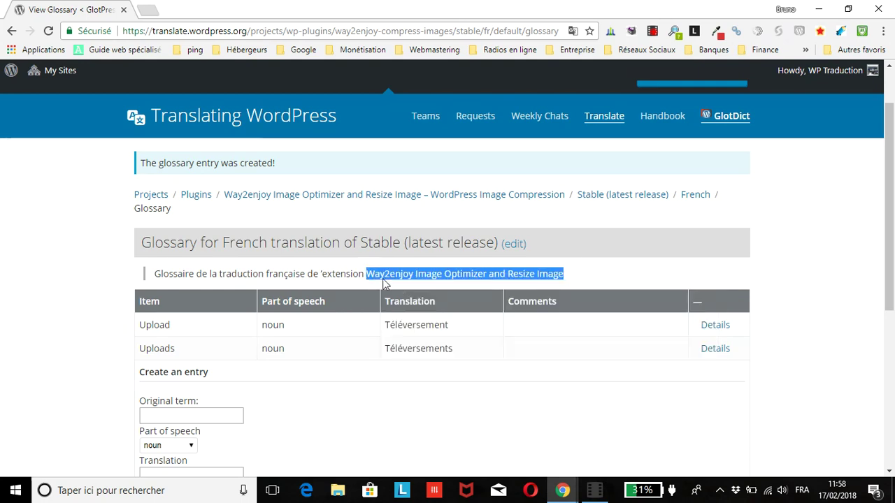
scroll(309, 279, "down", 3)
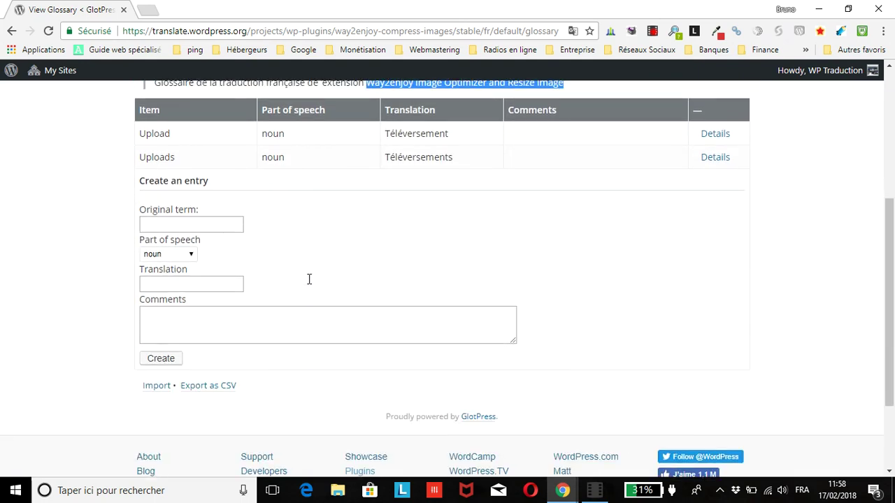
right_click(155, 221)
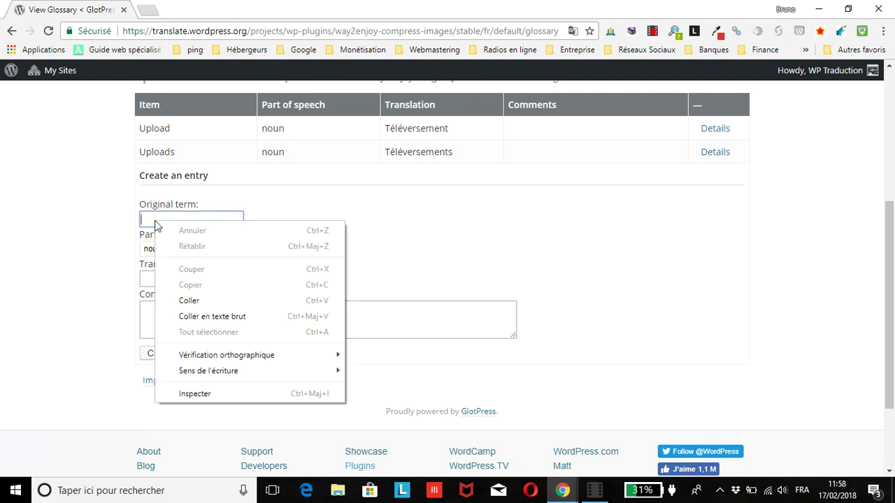
left_click(186, 302)
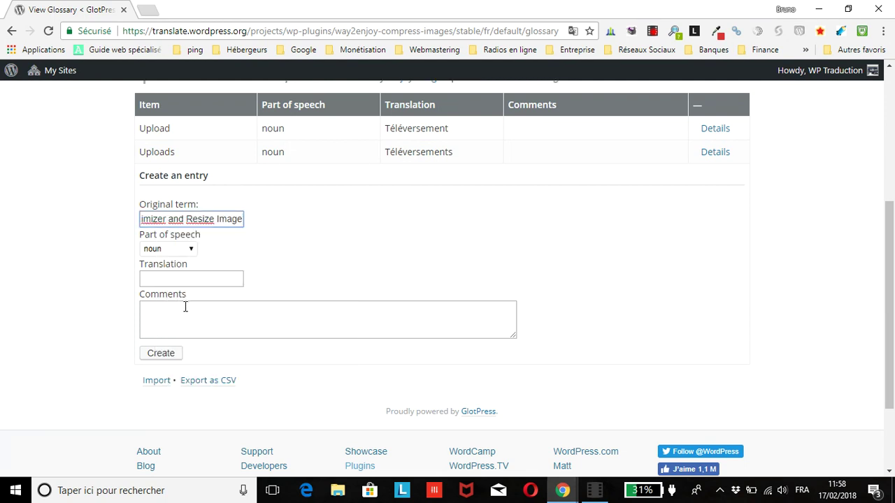
key("Tab")
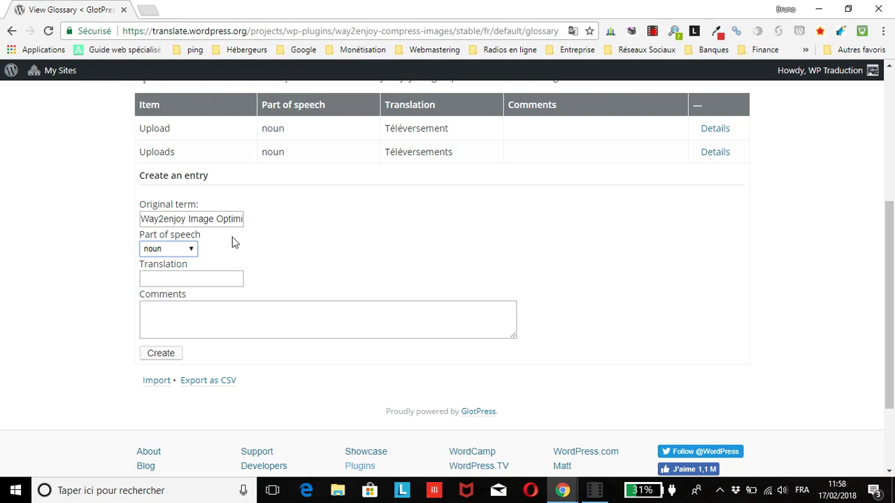
Create the noun entry with the copied "Way2enjoy Image Optimizer and Resize Image" as its translation and the comment "Nom de l'extension".
right_click(179, 280)
left_click(217, 359)
key("Tab")
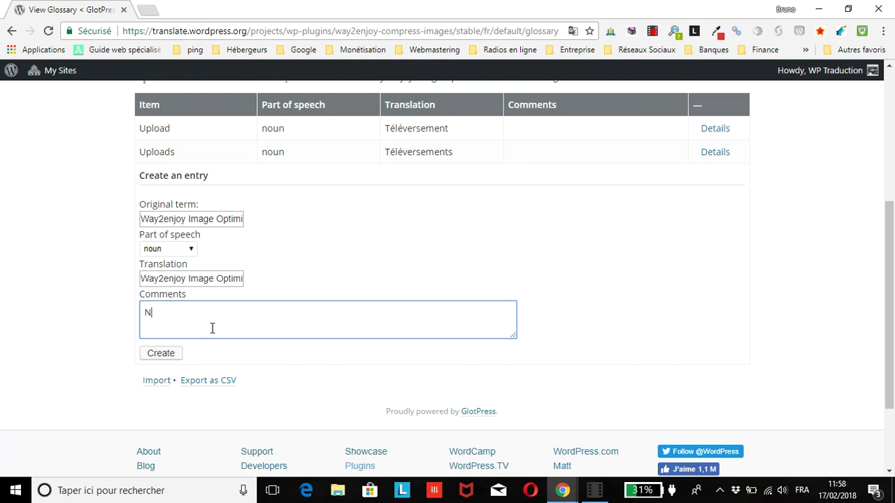
type("de l'extension")
left_click(164, 354)
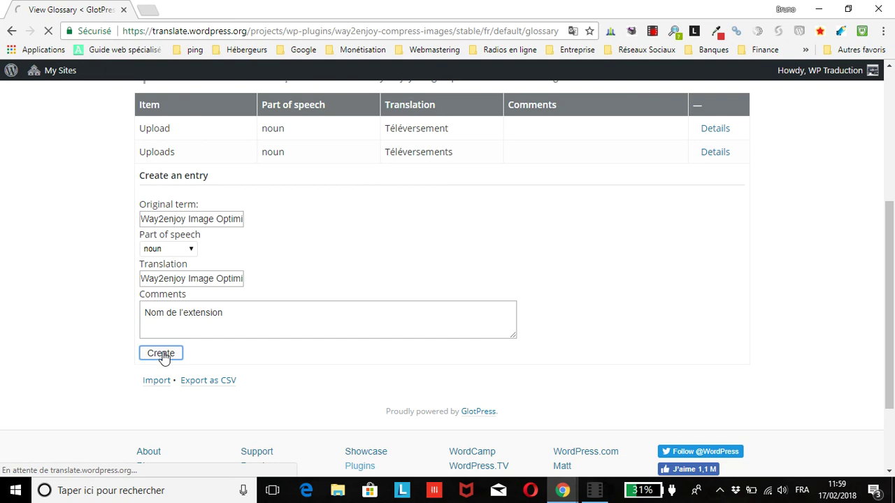
scroll(878, 314, "down", 3)
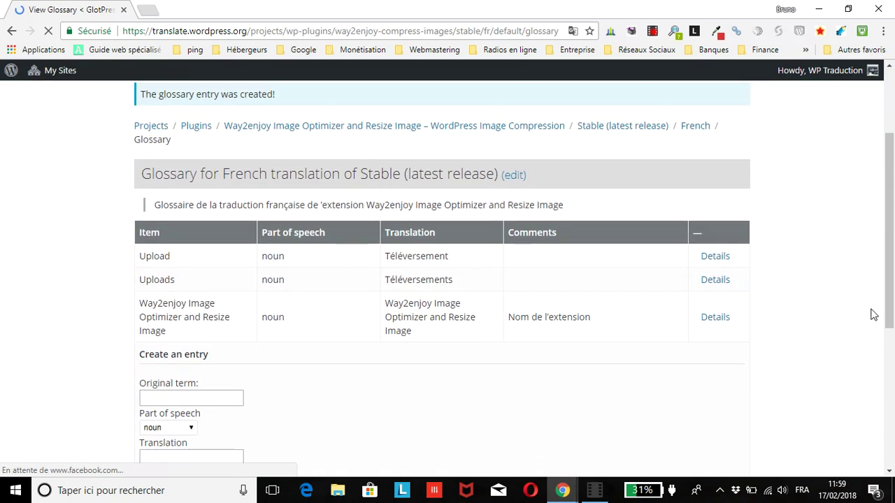
scroll(821, 188, "down", 3)
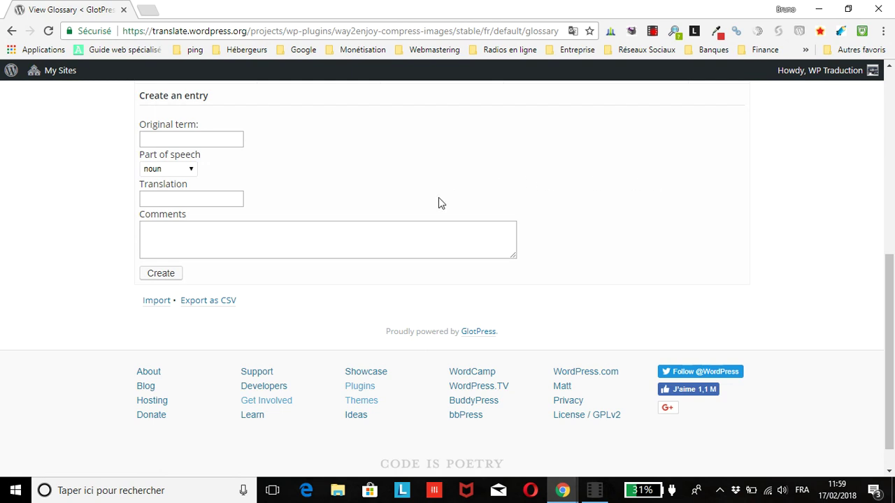
scroll(439, 198, "down", 1)
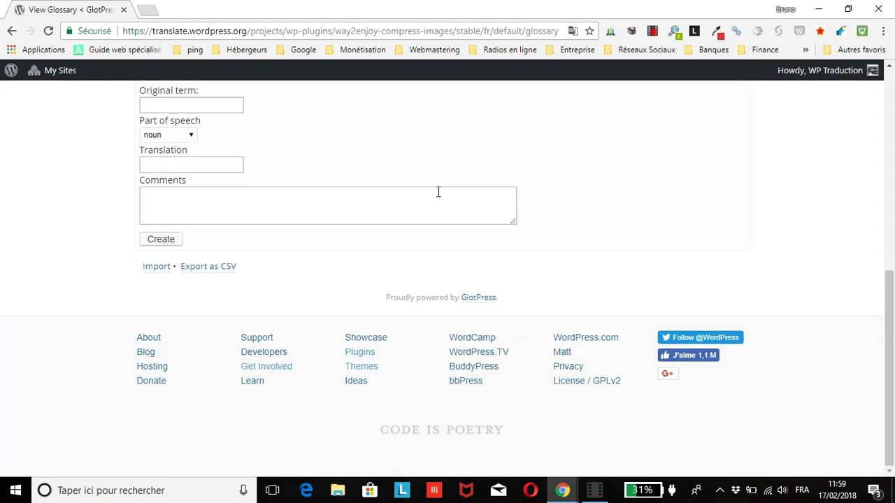
scroll(438, 192, "up", 4)
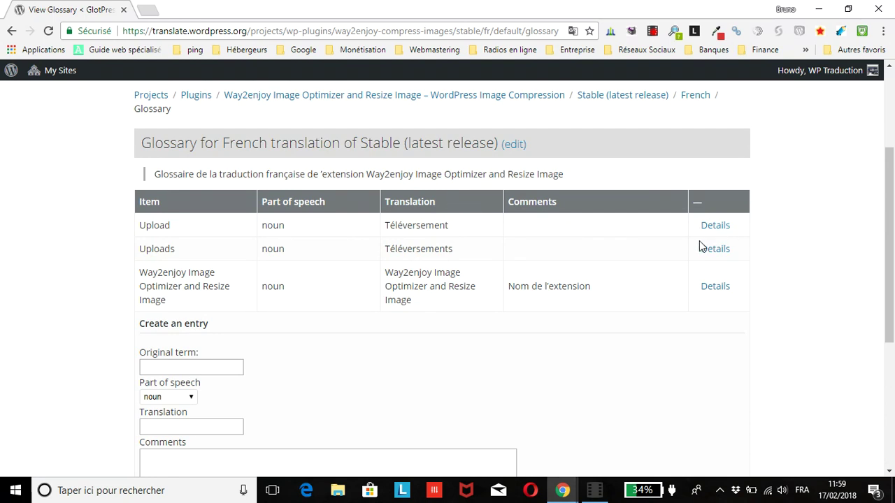
scroll(853, 299, "down", 3)
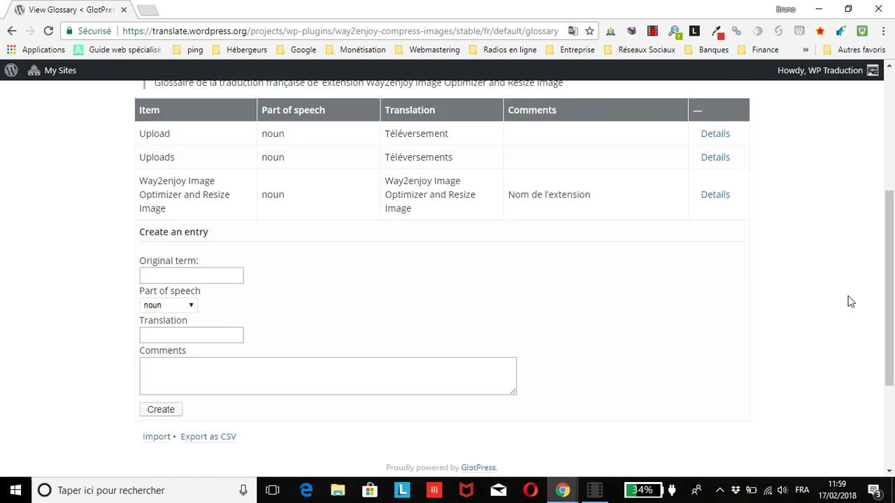
left_click(594, 490)
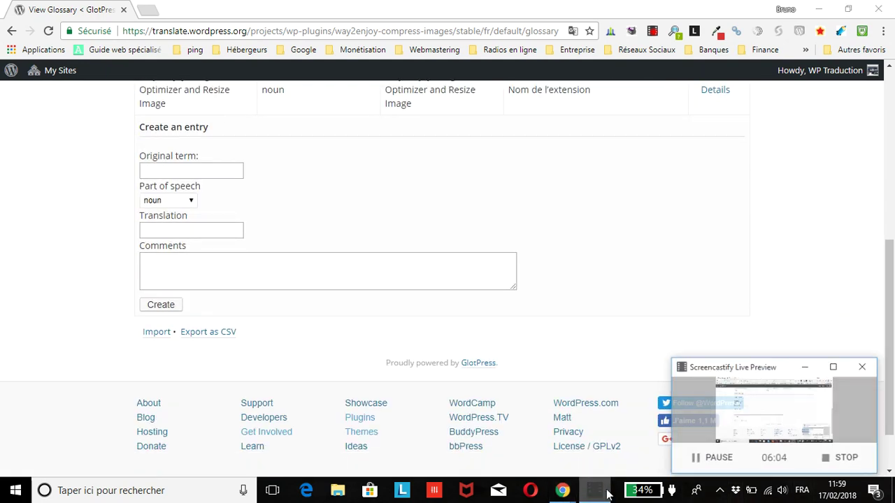